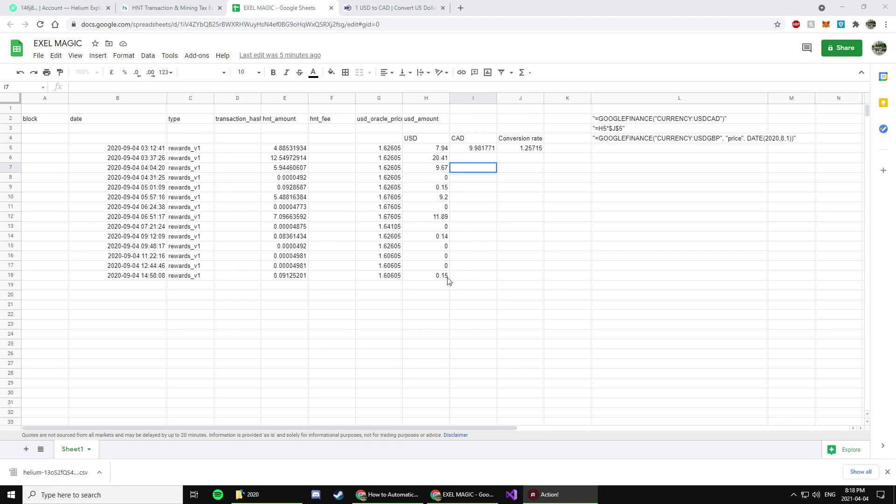
Review the HNT reward rows in B4:H18, the Helium Explorer account activity and the Fairspot HNT export tool, returning to the spreadsheet
left_click_drag(443, 275, 125, 139)
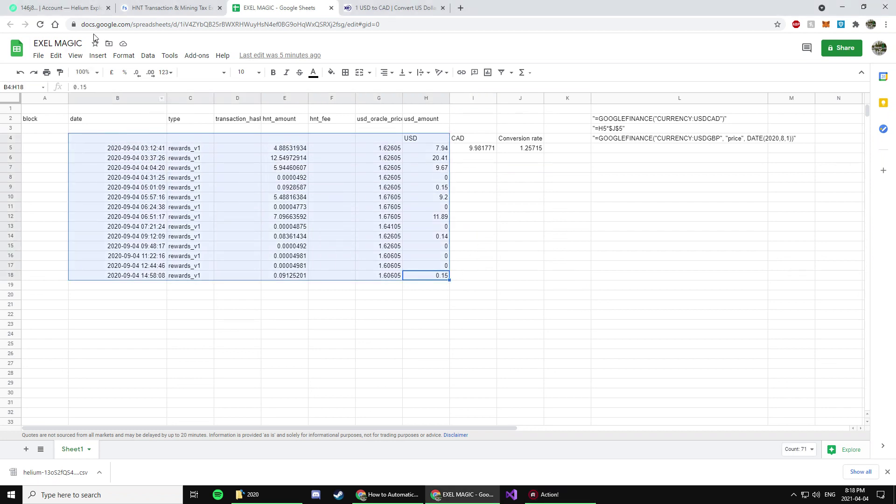
left_click(65, 6)
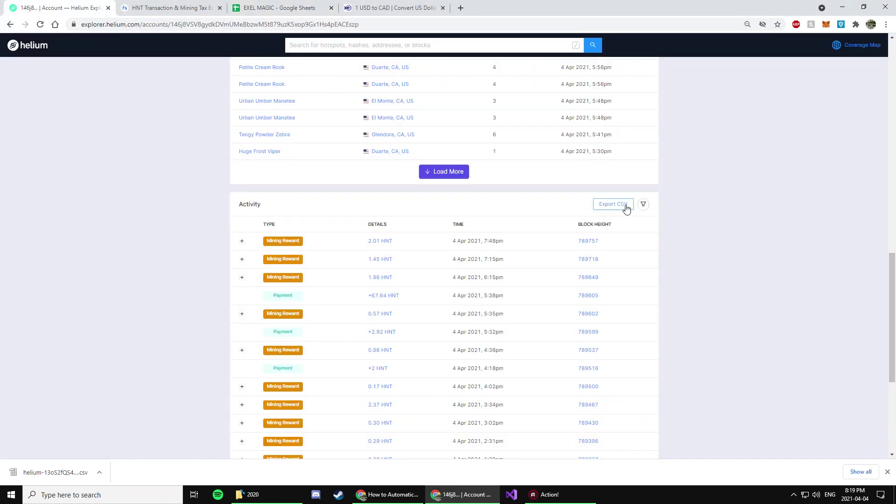
left_click(160, 8)
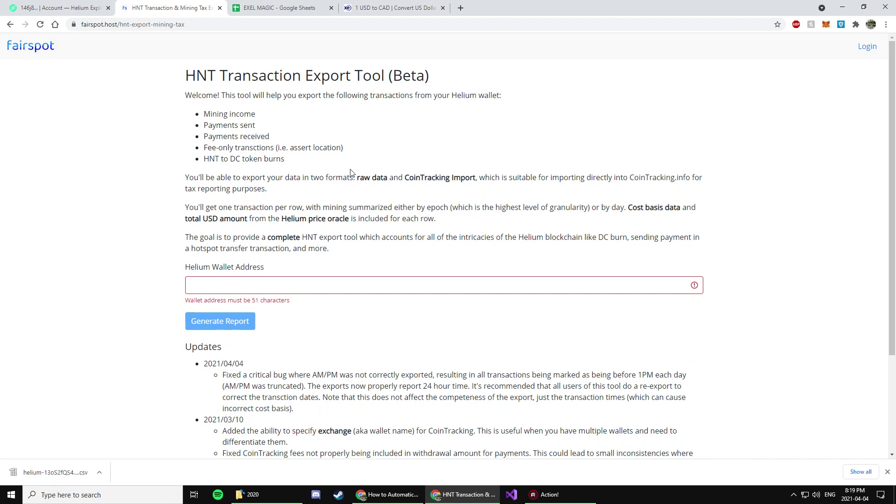
left_click(276, 12)
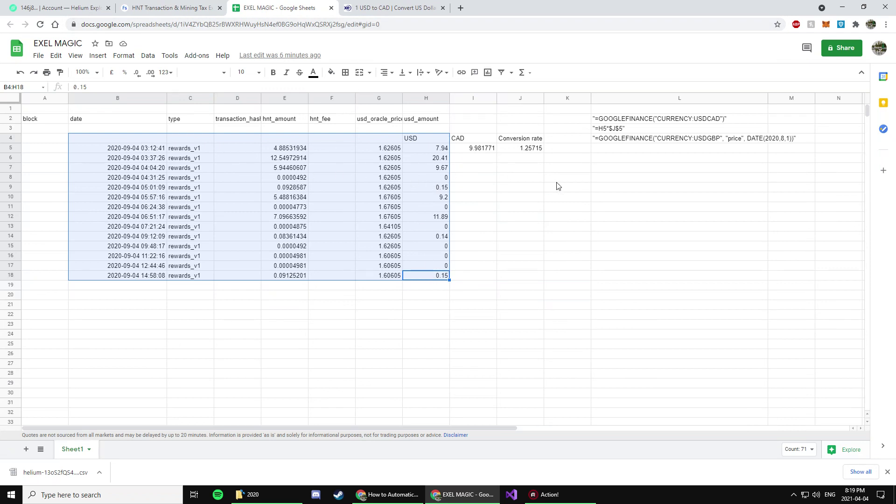
Examine the first USD amount in H5 and the formula converting it to CAD in I5
left_click(414, 152)
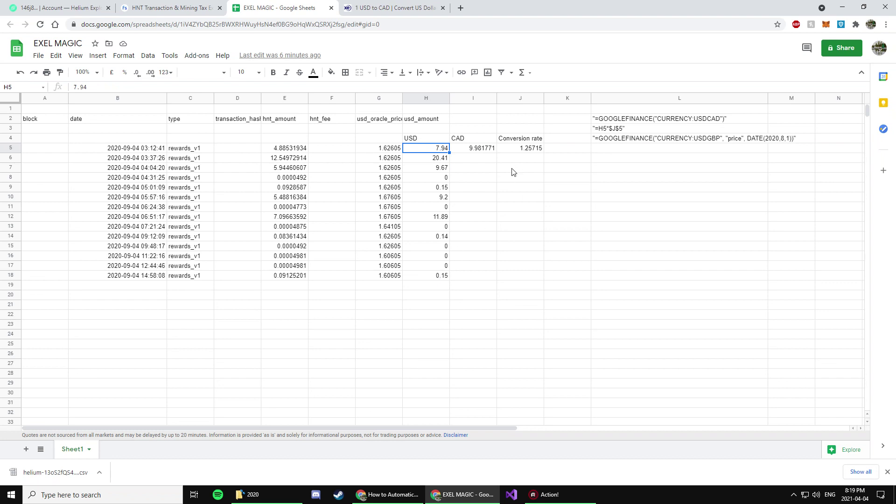
left_click(478, 152)
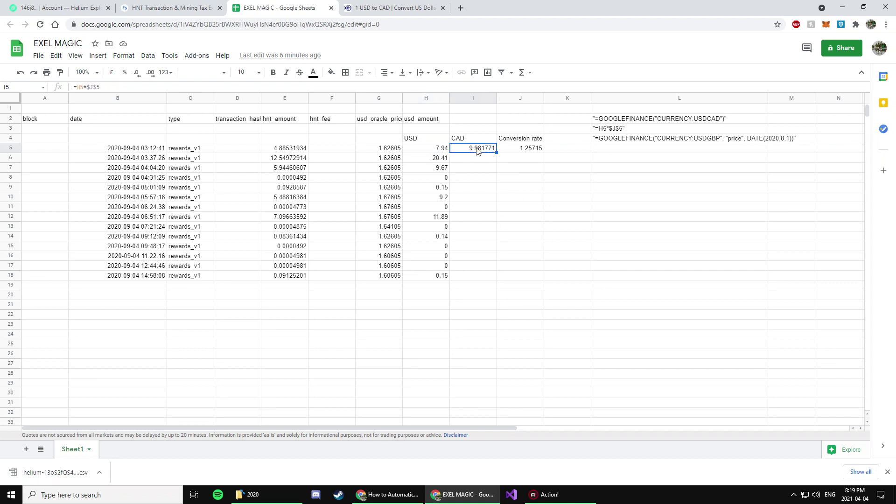
double_click(478, 148)
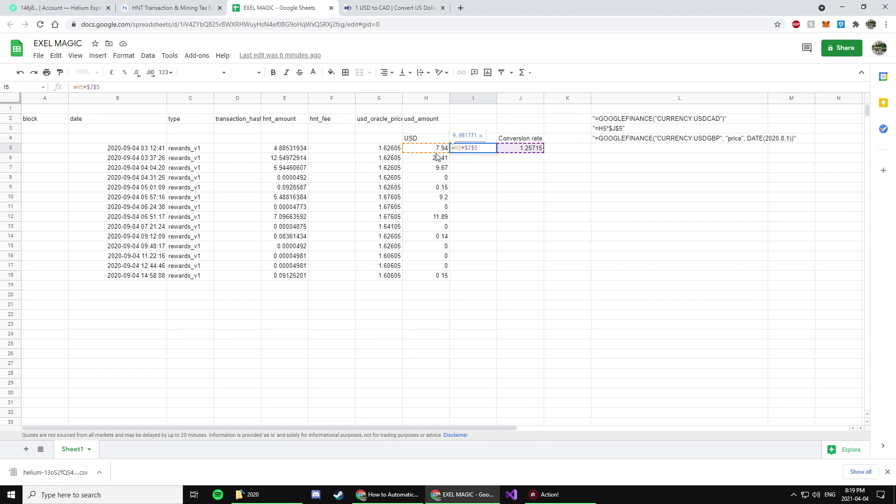
left_click(522, 158)
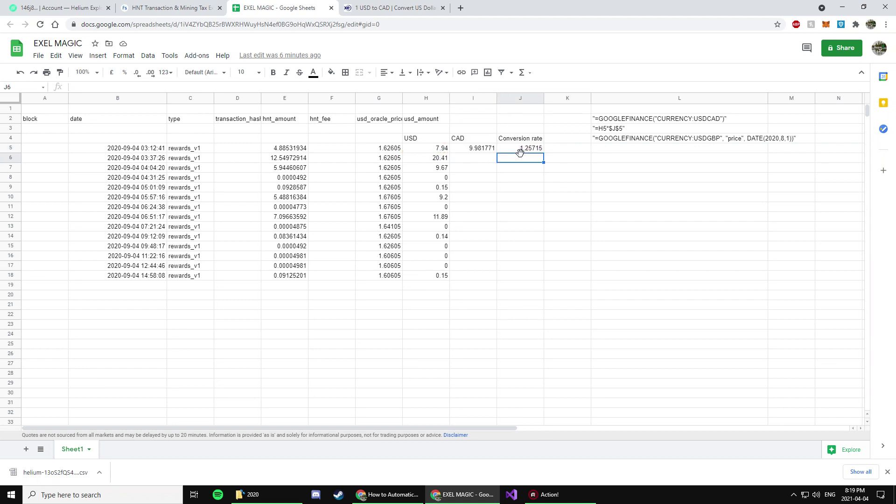
Compare the conversion rate in J5 with the USD to CAD rate on Xe, returning to the spreadsheet
left_click(519, 150)
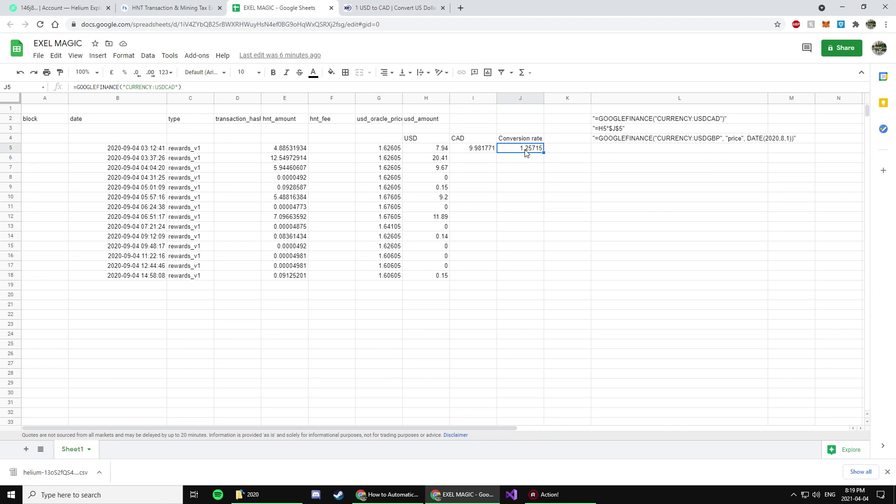
left_click(394, 8)
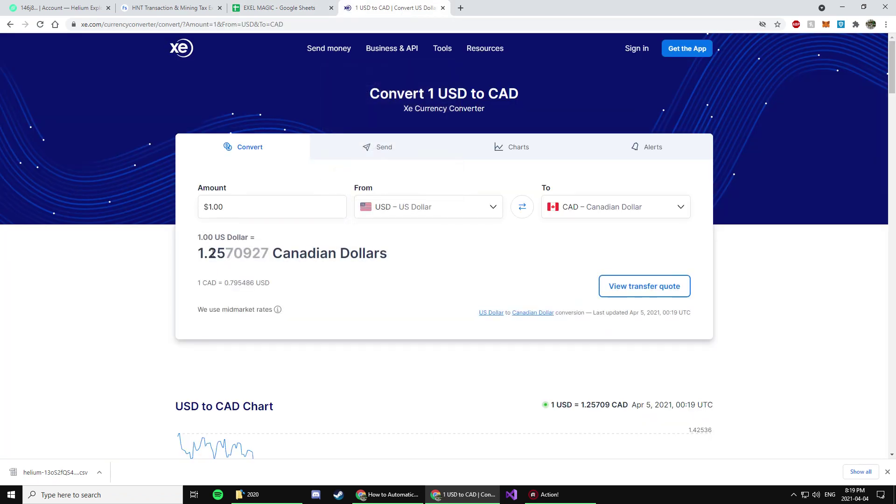
left_click(271, 7)
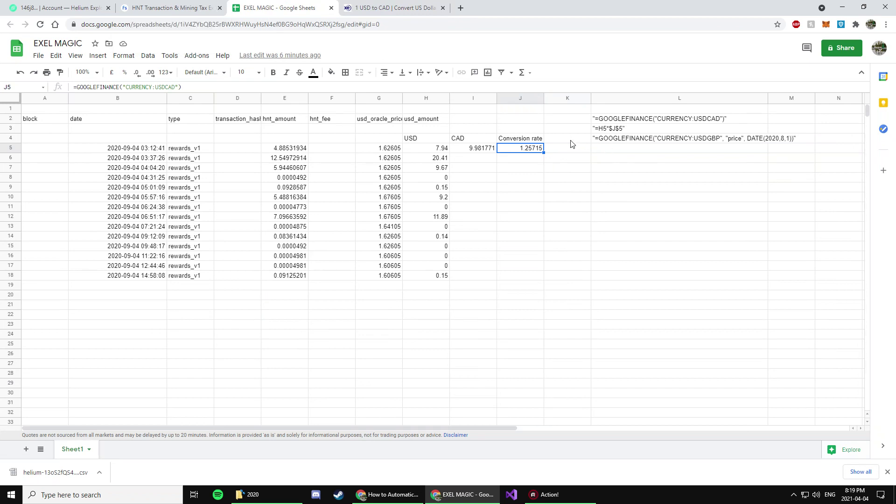
Inspect the GOOGLEFINANCE formula behind the USD to CAD conversion rate in J5
double_click(511, 148)
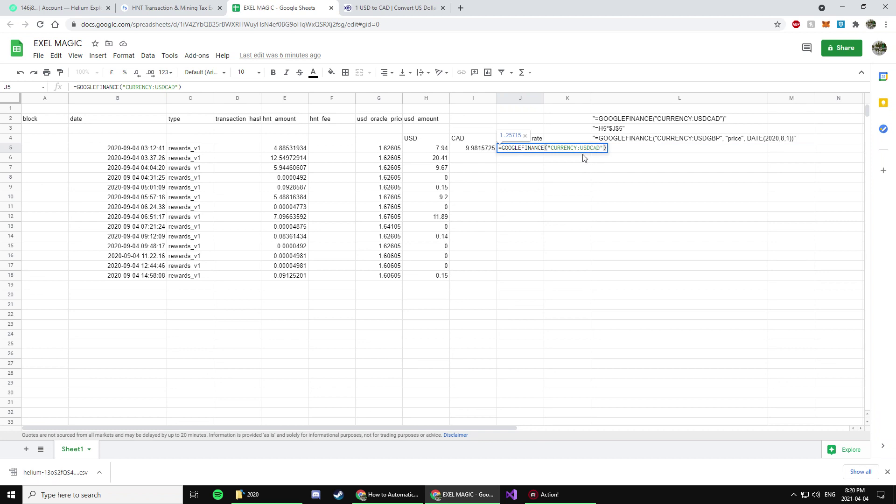
left_click(558, 161)
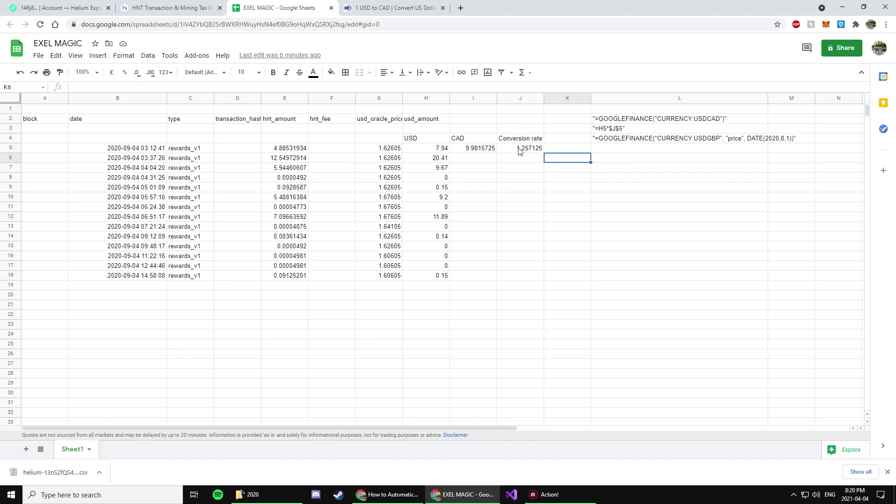
left_click(522, 148)
double_click(519, 147)
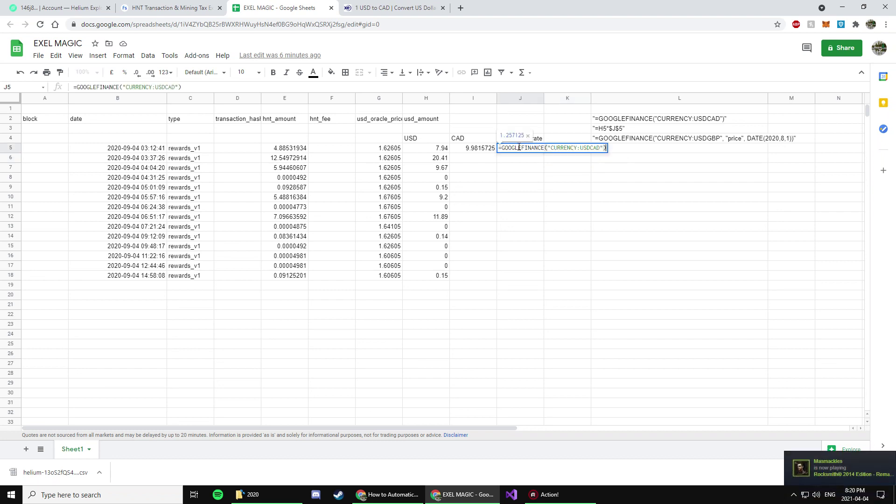
key("ctrl+a")
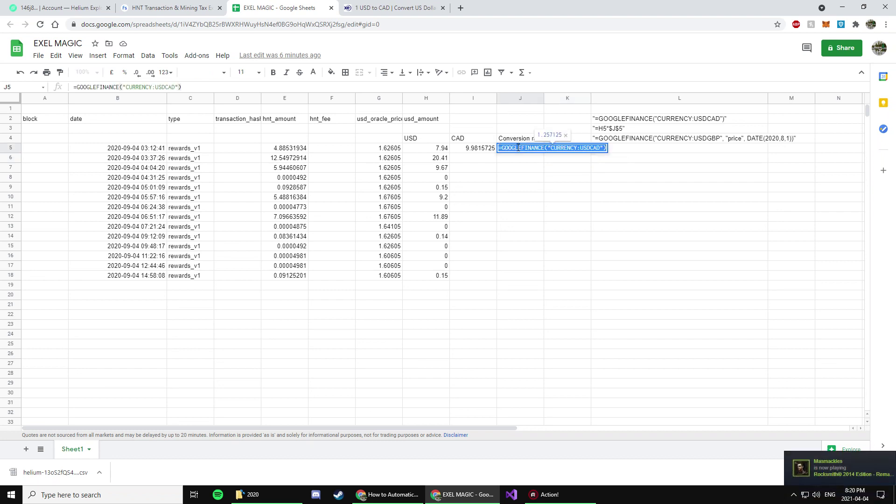
Examine the DATE argument in the sample historical-rate GOOGLEFINANCE formula in L4, then return to the conversion rate in J5
left_click(619, 140)
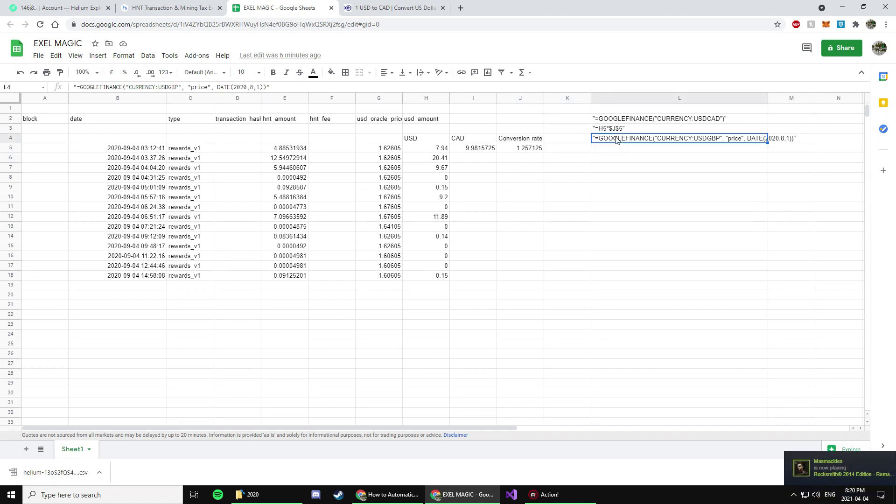
double_click(773, 139)
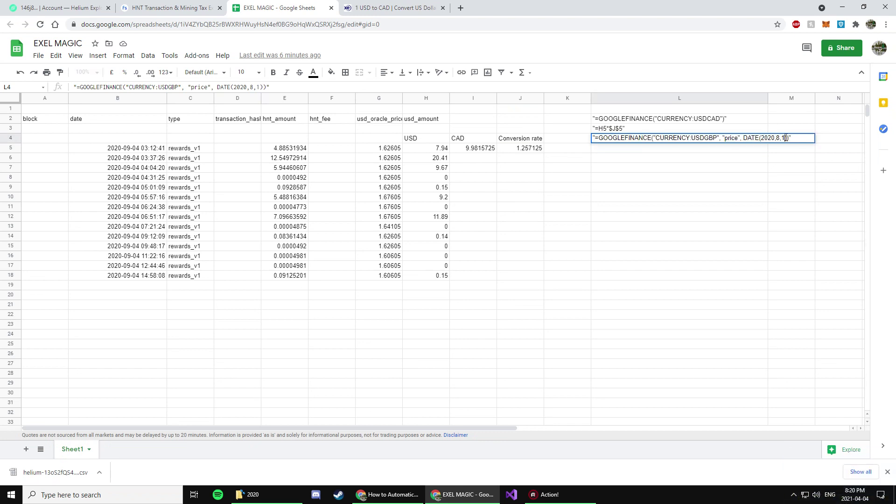
left_click_drag(788, 138, 760, 138)
left_click(532, 151)
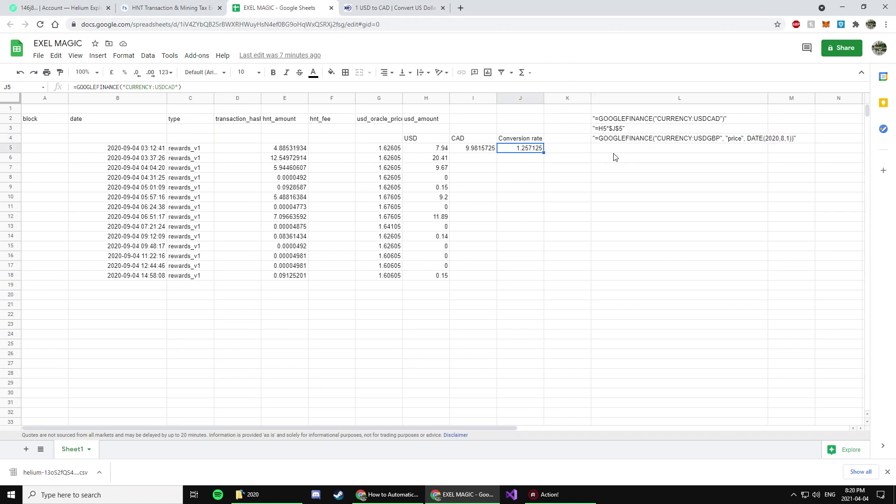
Examine the cell references in the CAD formula in I5 and go through the USD amounts from H5 down to H9
double_click(473, 150)
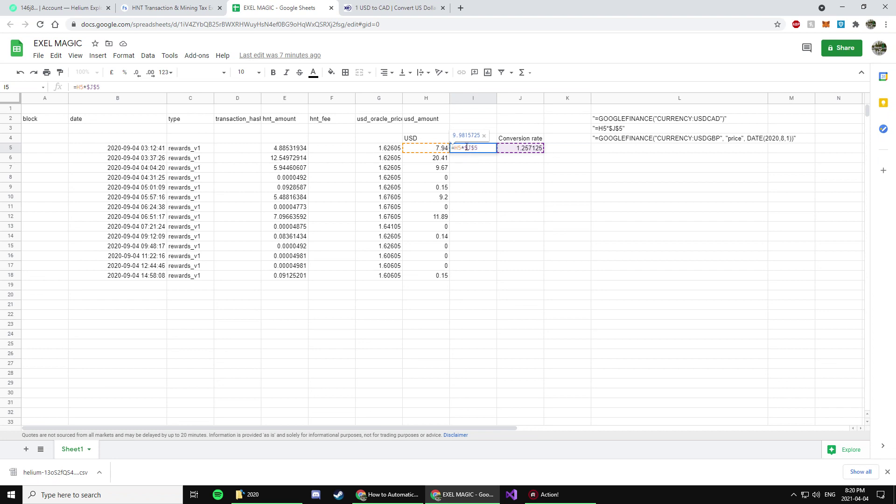
left_click(428, 148)
key("Down")
key("Down")
key("Down")
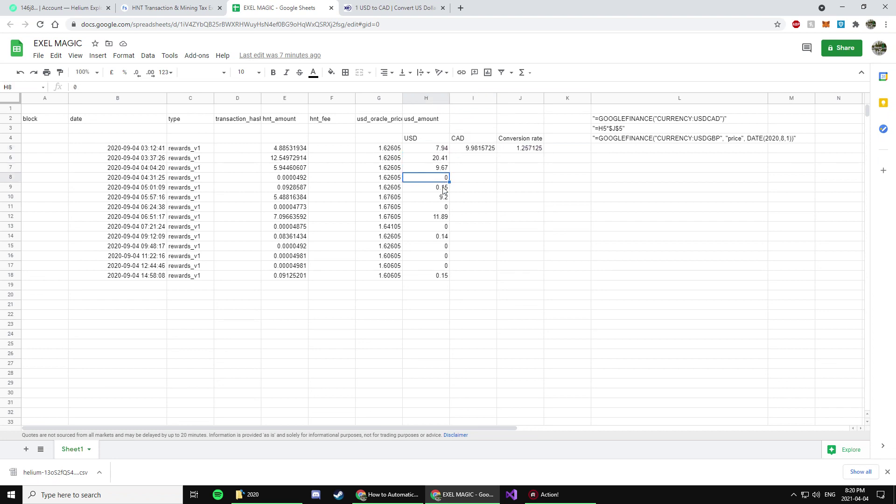
key("Down")
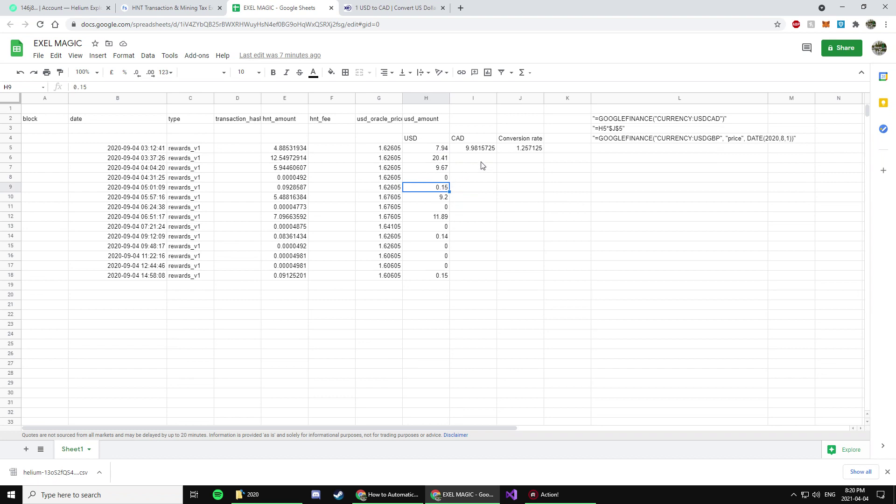
Examine how the formula in I5 locks the conversion rate cell J5, comparing columns H and J in rows 6 and 7
left_click(522, 152)
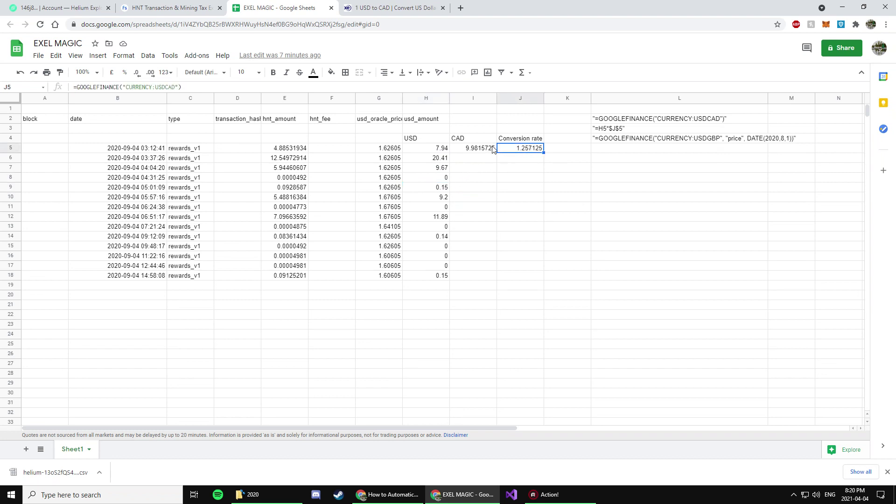
left_click(475, 150)
double_click(473, 148)
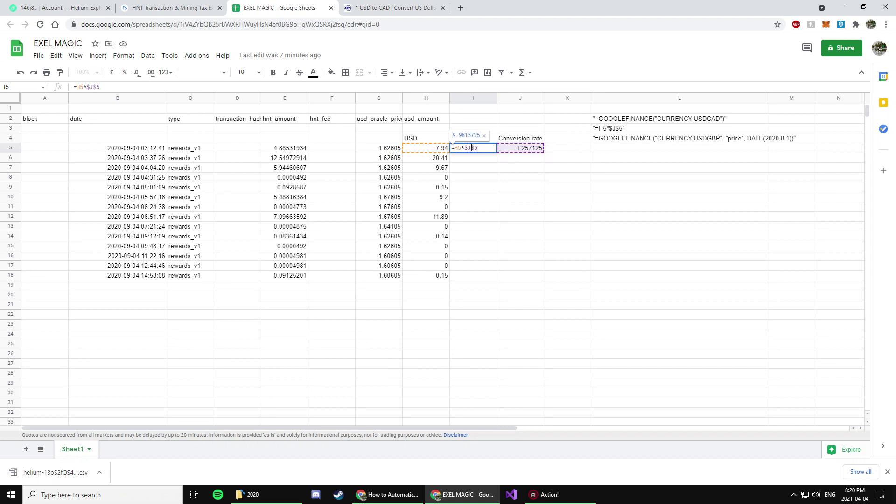
left_click(441, 158)
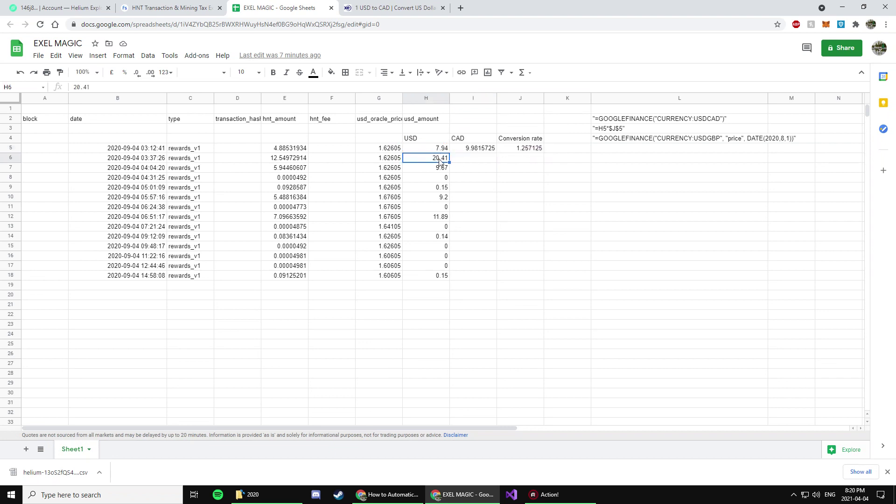
left_click(502, 160)
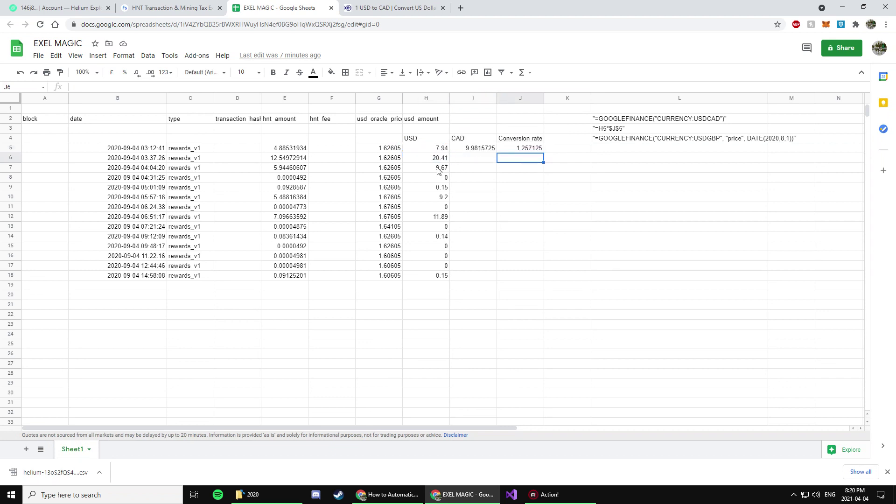
left_click(439, 169)
left_click(504, 170)
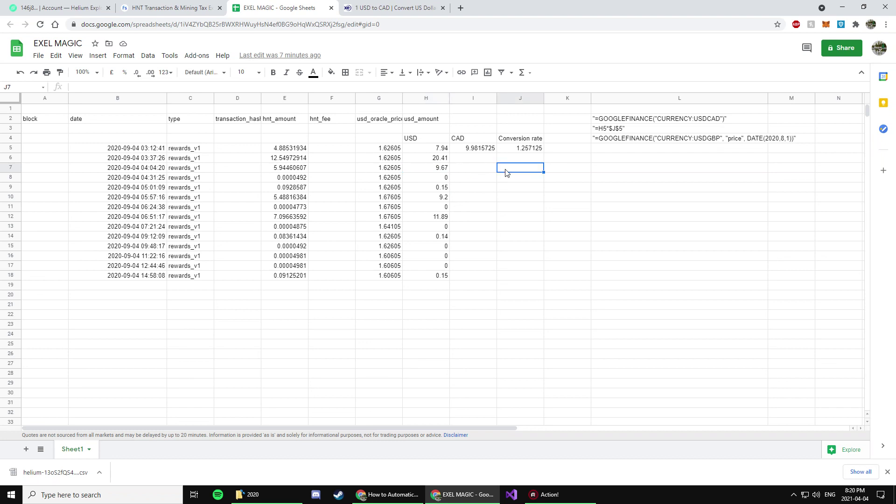
Fill the CAD formula from I5 down to I23 and check the copied formulas in I17, I14 and I12
left_click(476, 155)
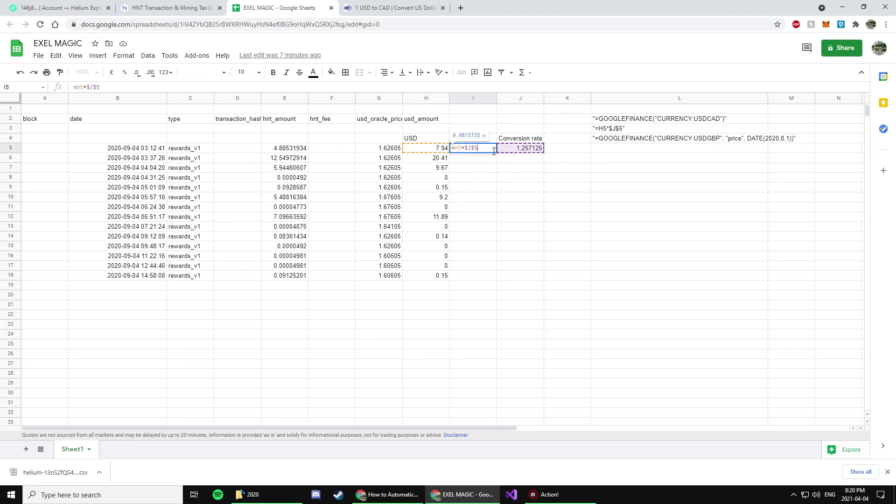
left_click(484, 162)
left_click(474, 152)
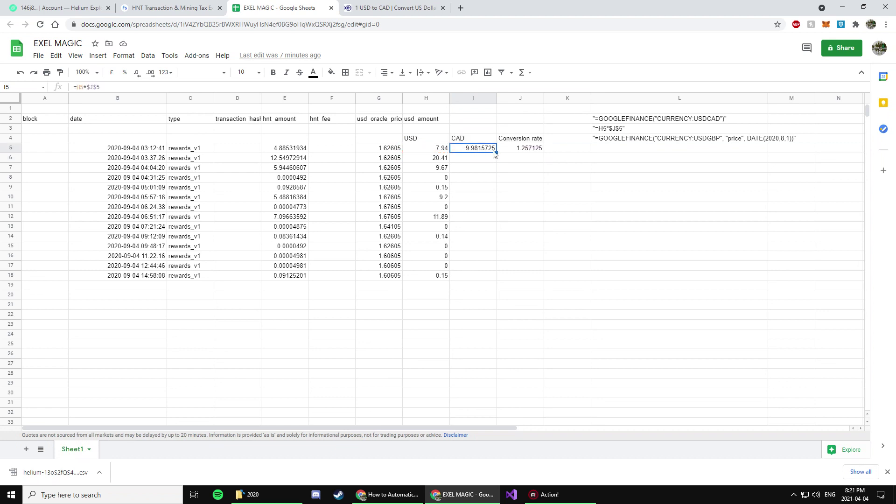
left_click_drag(497, 152, 502, 326)
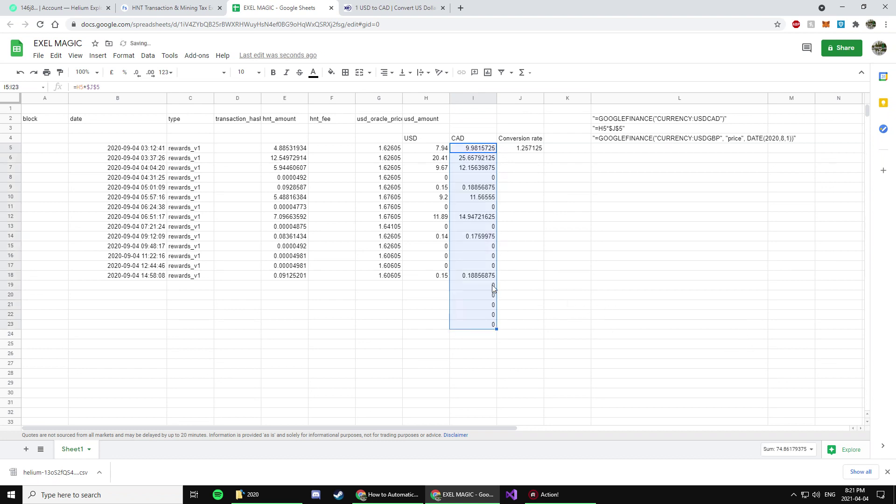
left_click(440, 327)
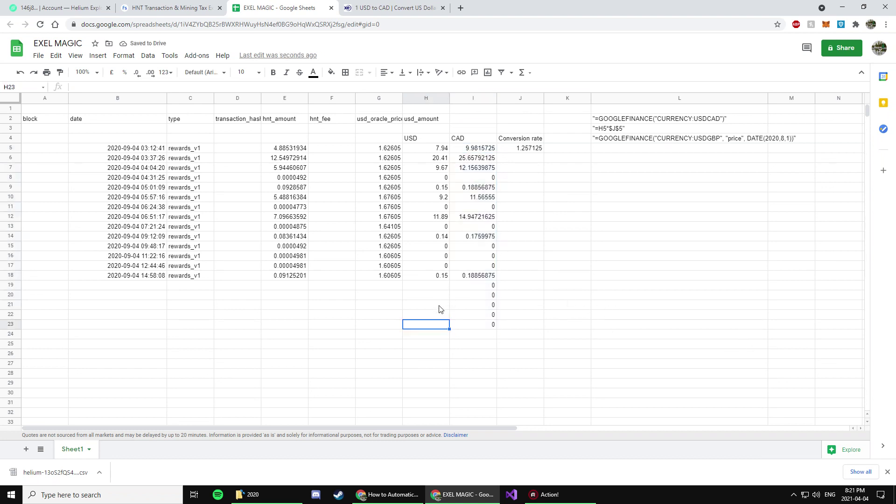
left_click(479, 267)
left_click(481, 235)
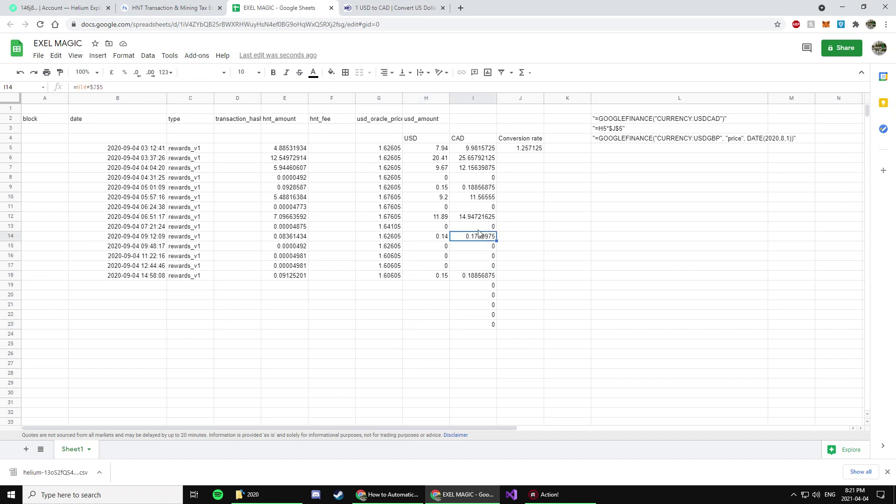
left_click(481, 218)
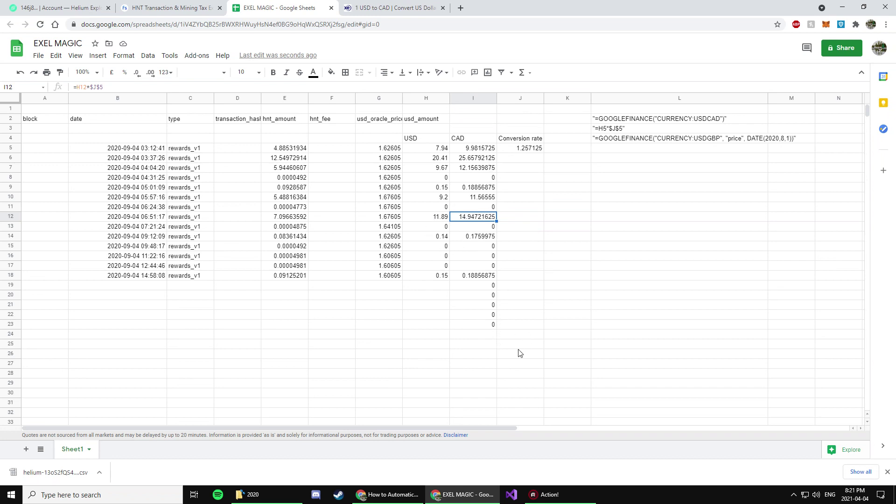
Clear the surplus CAD formulas below the last reward row by emptying the range I19:J25
left_click_drag(519, 345, 472, 287)
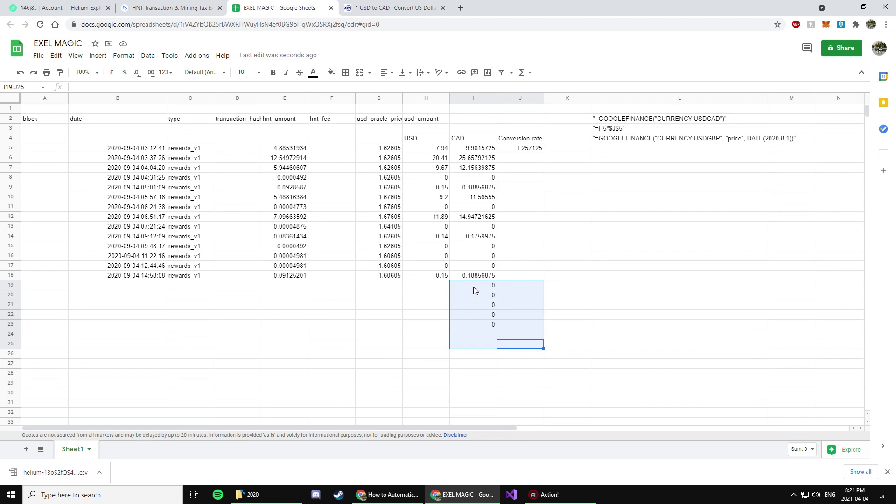
key("Delete")
left_click(483, 293)
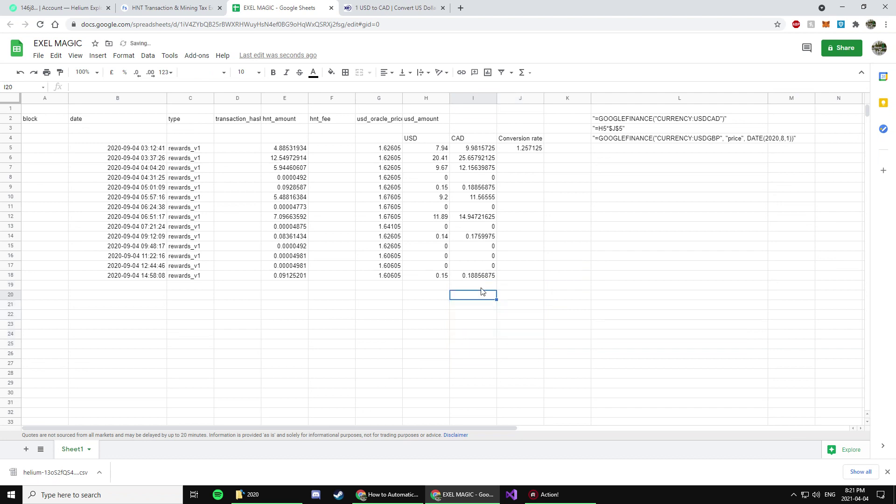
left_click(385, 286)
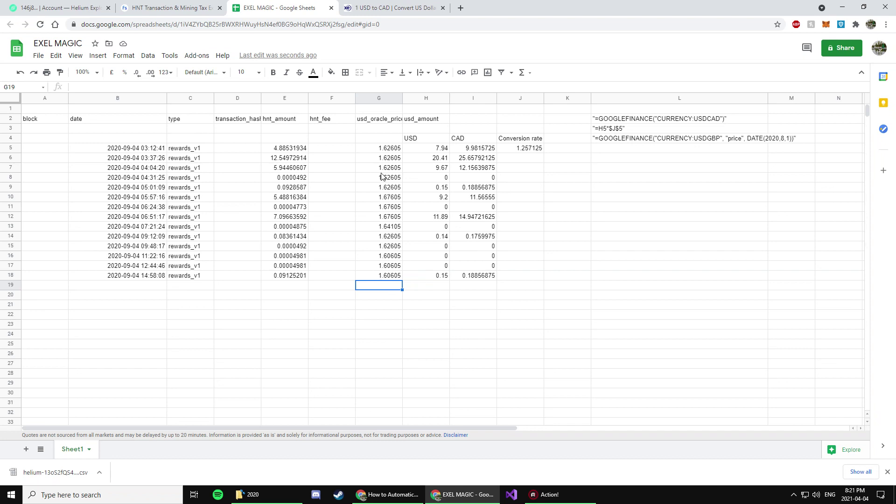
Total the USD amounts H5:H18 in cell H19 with the SUM function
left_click(443, 287)
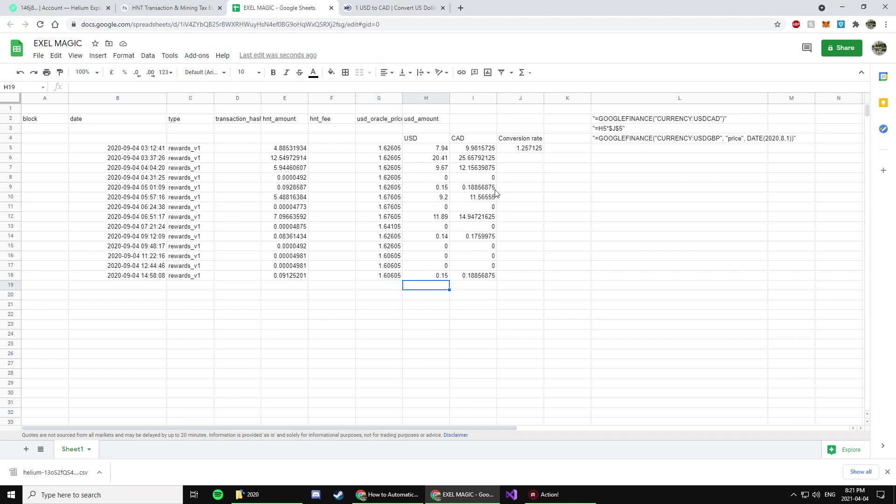
left_click(523, 74)
left_click(531, 90)
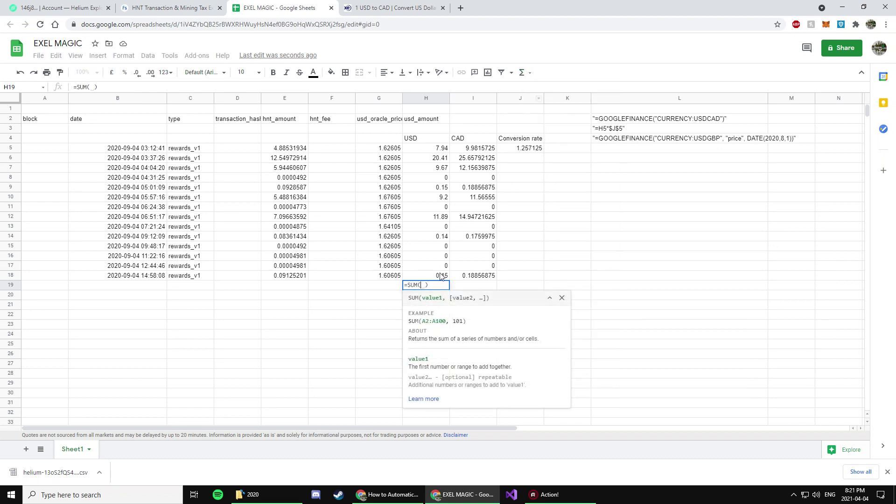
left_click_drag(440, 278, 433, 150)
key("Return")
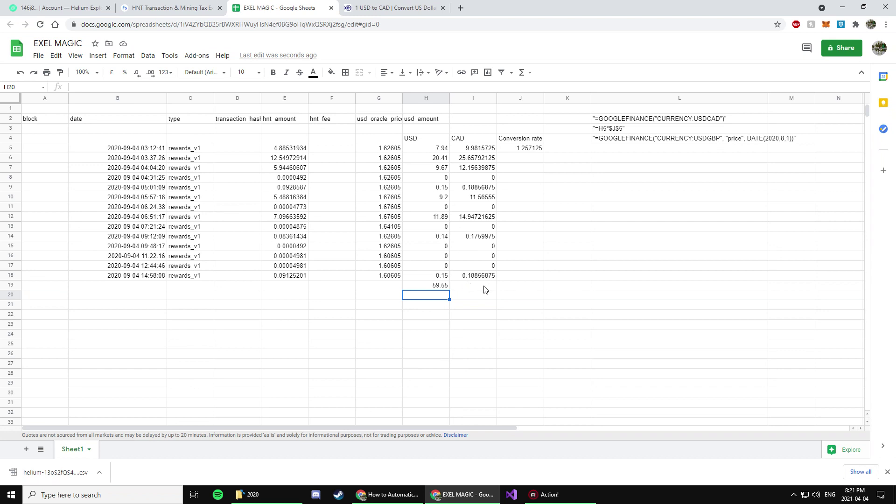
Total the CAD amounts I5:I18 in cell I19 with the SUM function and clear that total again
left_click(484, 286)
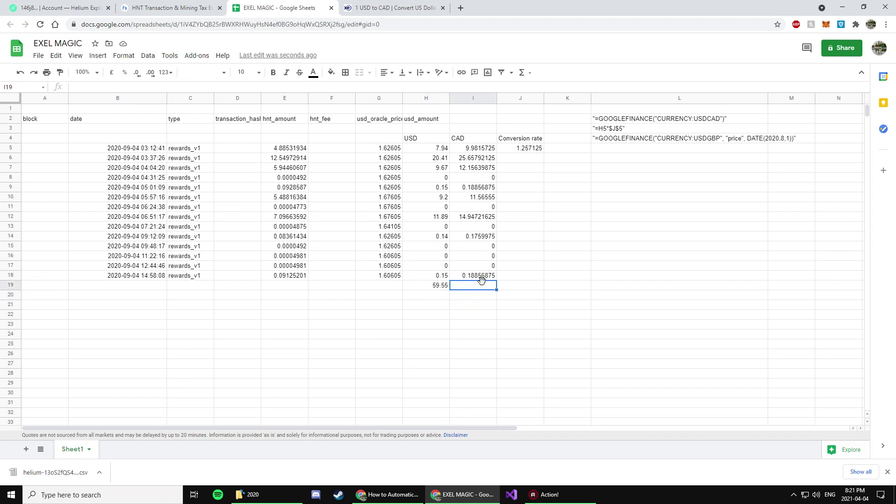
left_click(517, 73)
left_click(532, 88)
left_click_drag(488, 276, 491, 150)
key("Return")
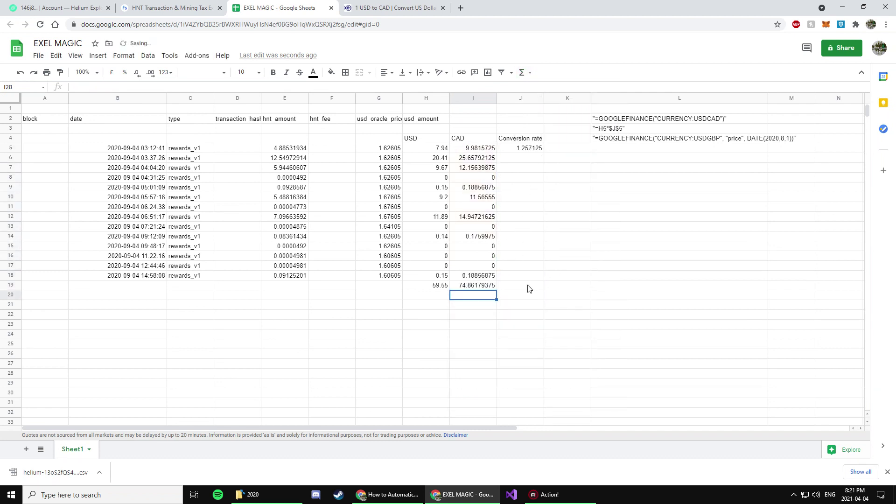
left_click(472, 287)
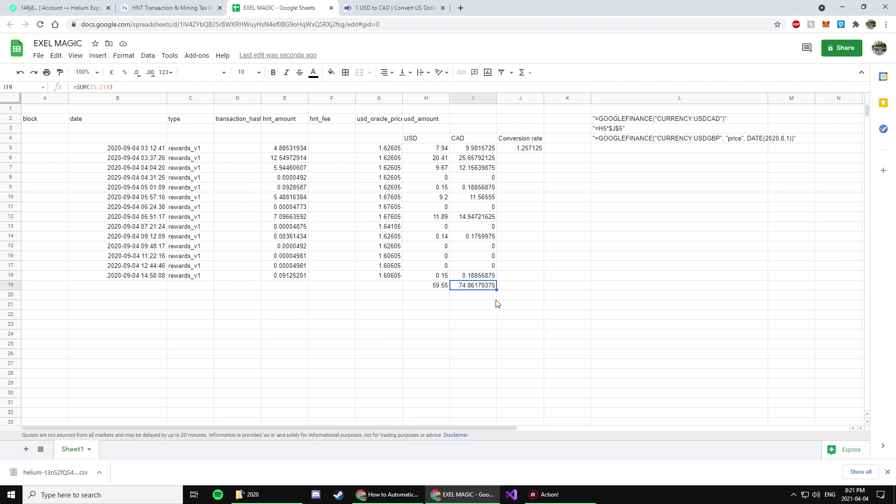
key("Delete")
Fill the CAD conversion formula from I18 down to I19 and check it against the USD total in H19 and the rate in J5
left_click(493, 279)
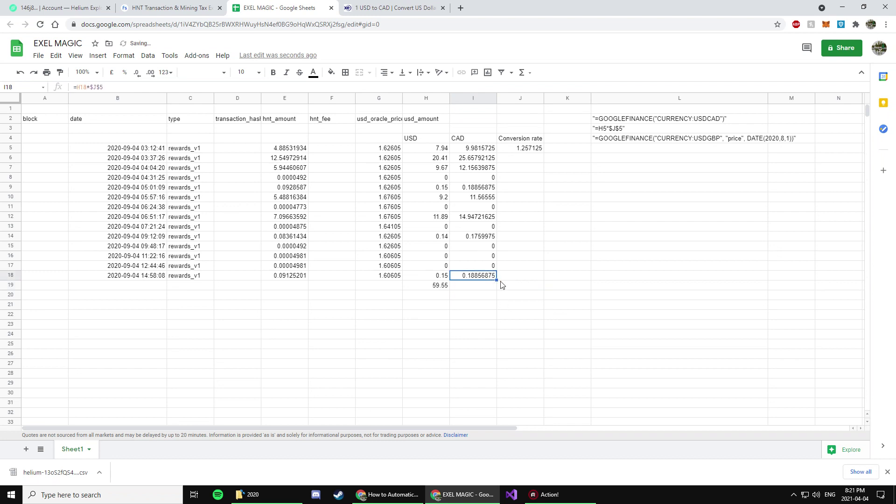
left_click_drag(497, 280, 499, 289)
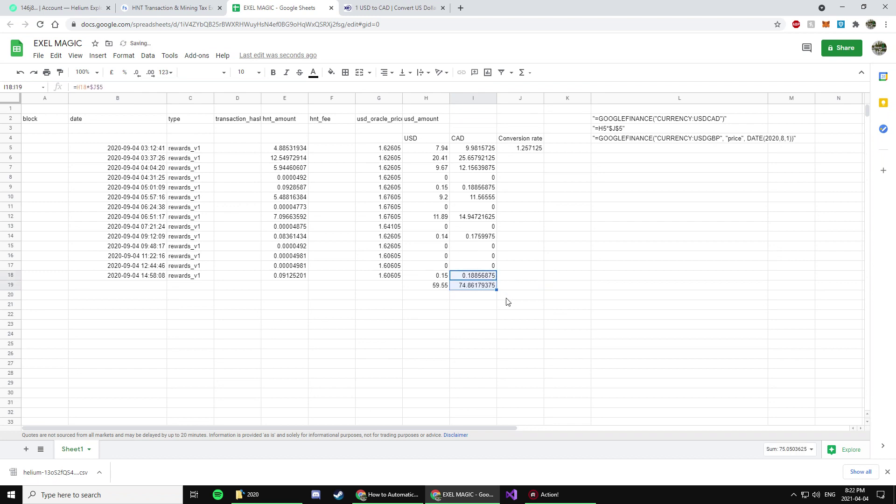
left_click(472, 295)
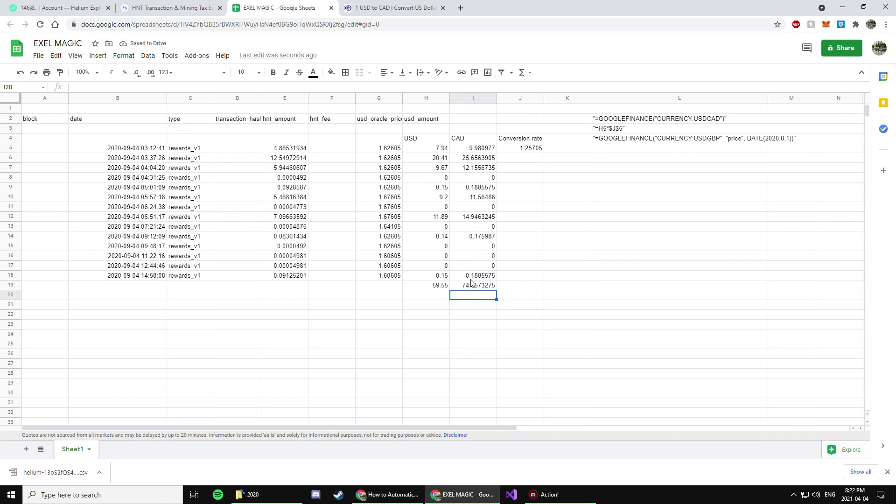
left_click(437, 286)
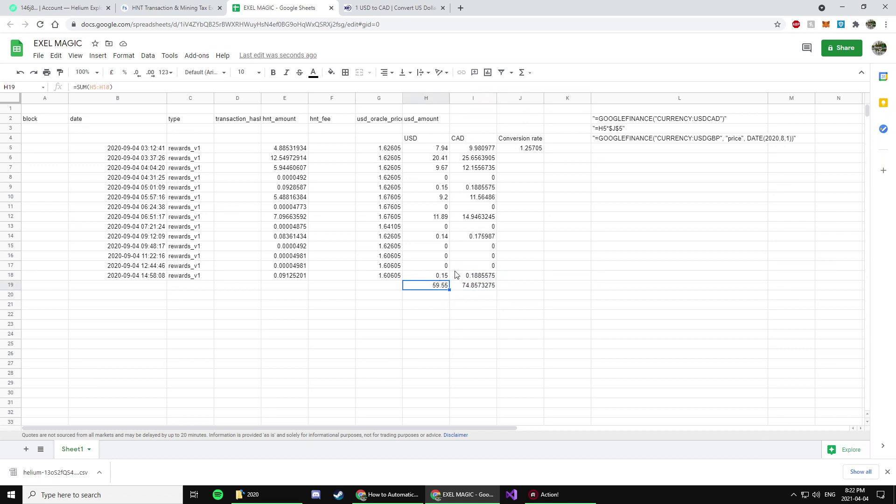
left_click(536, 154)
left_click(488, 286)
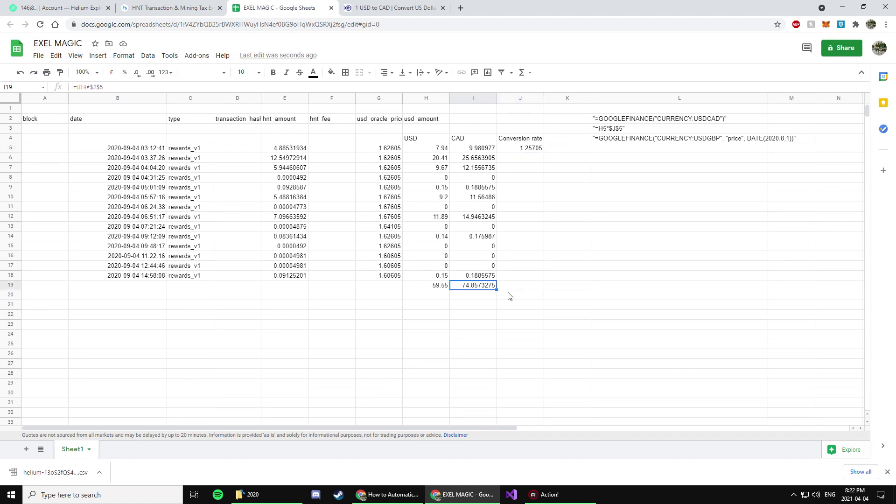